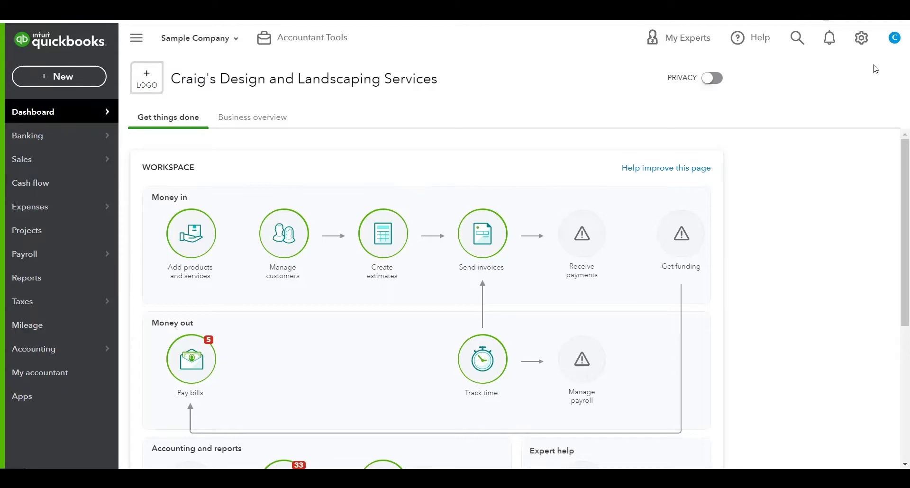
Turn off automatically applying credits in the company's advanced automation settings, save the change, and close the settings.
click(862, 39)
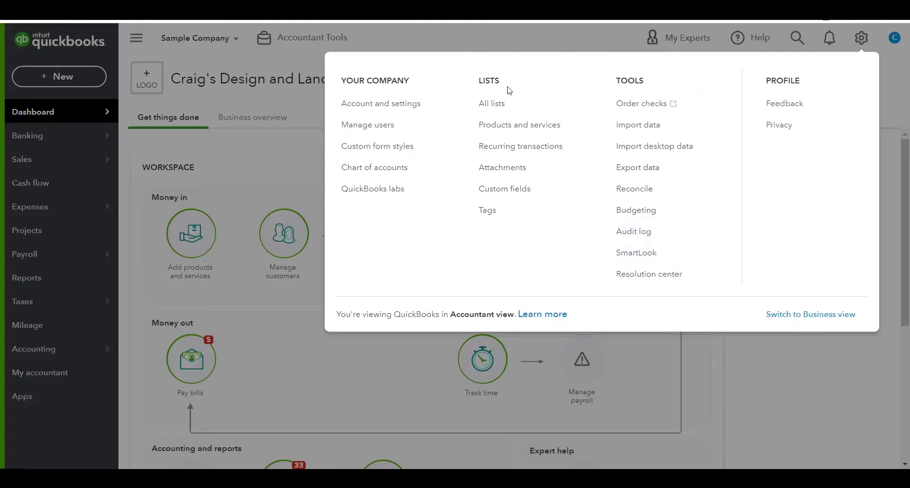
click(391, 107)
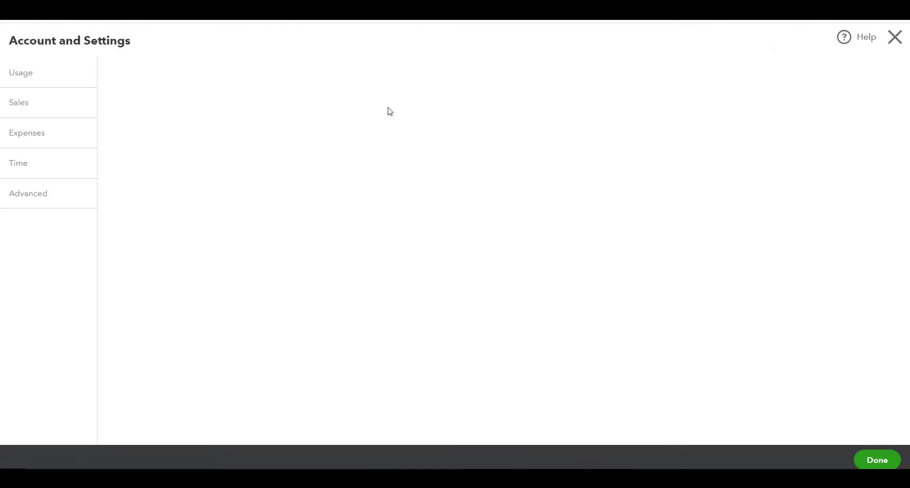
click(40, 198)
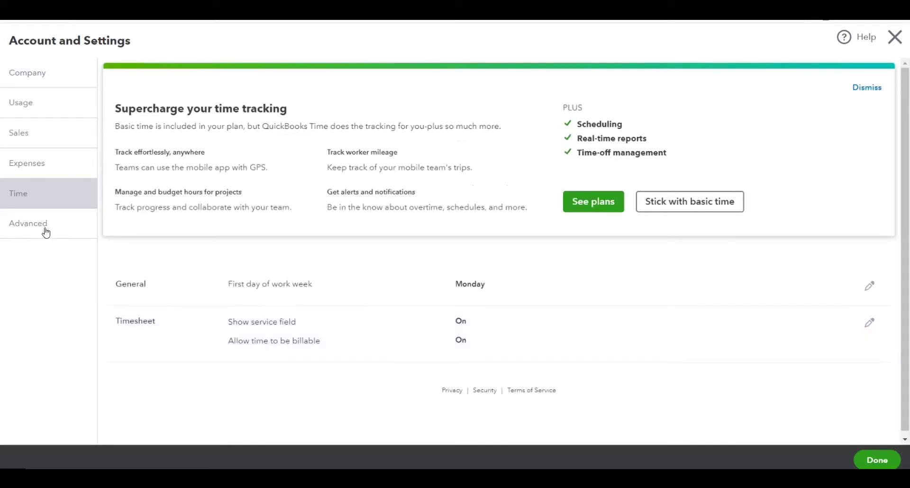
click(47, 234)
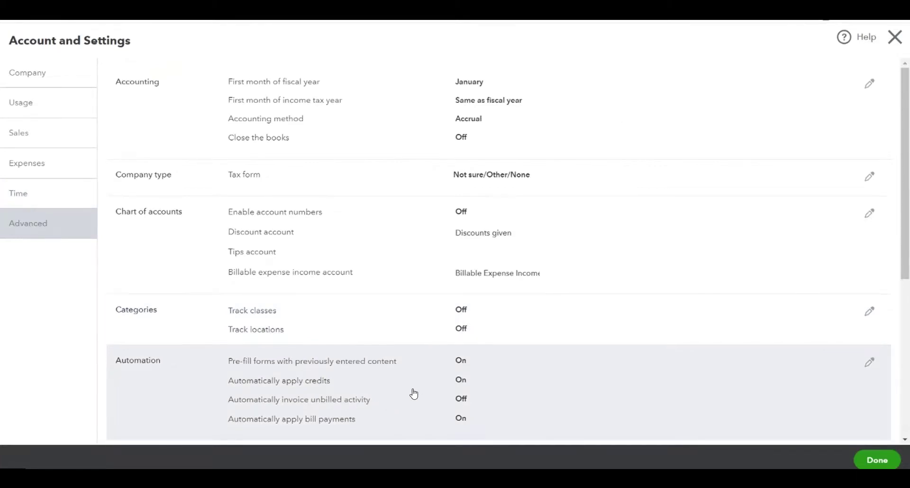
click(458, 382)
click(459, 381)
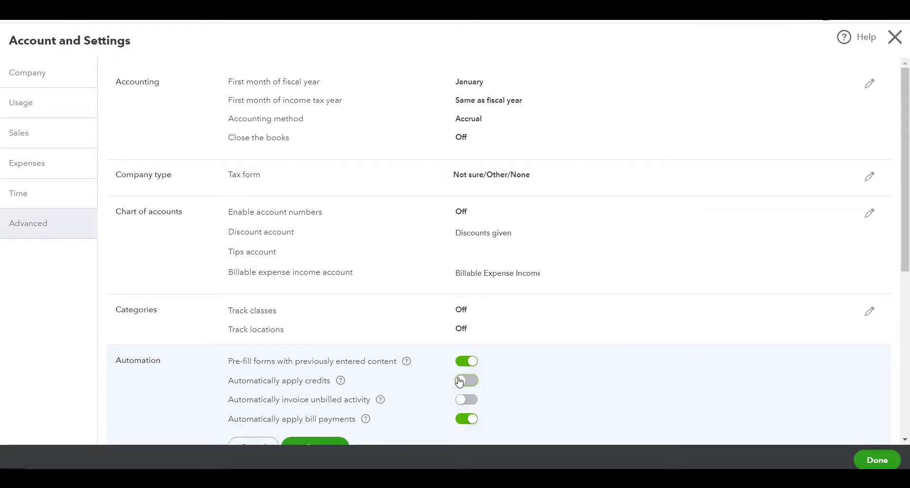
scroll(459, 381, down, 3)
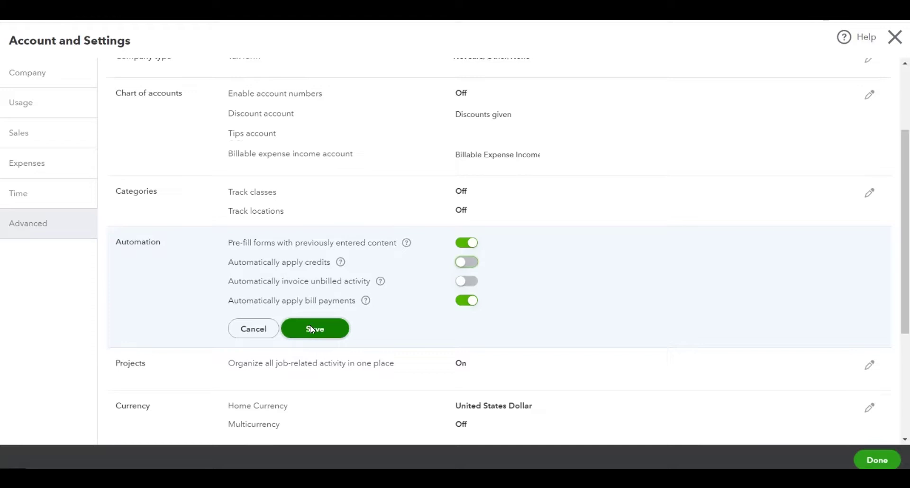
click(311, 329)
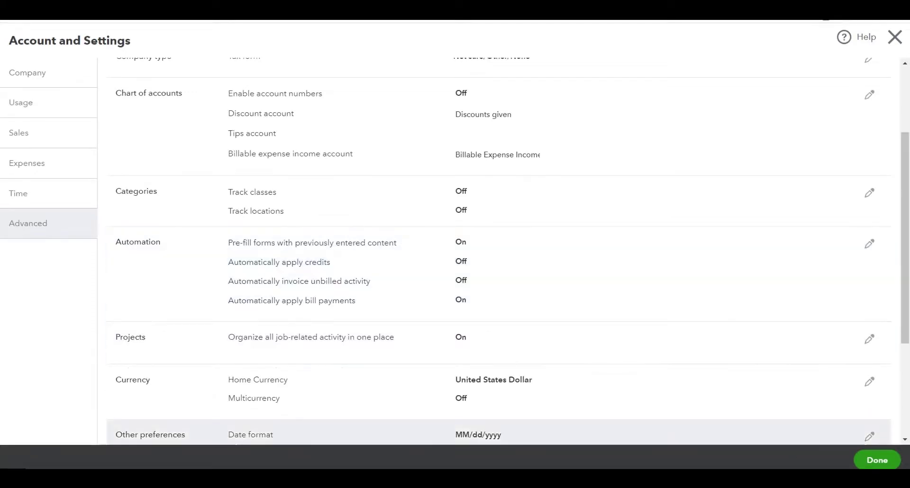
click(877, 460)
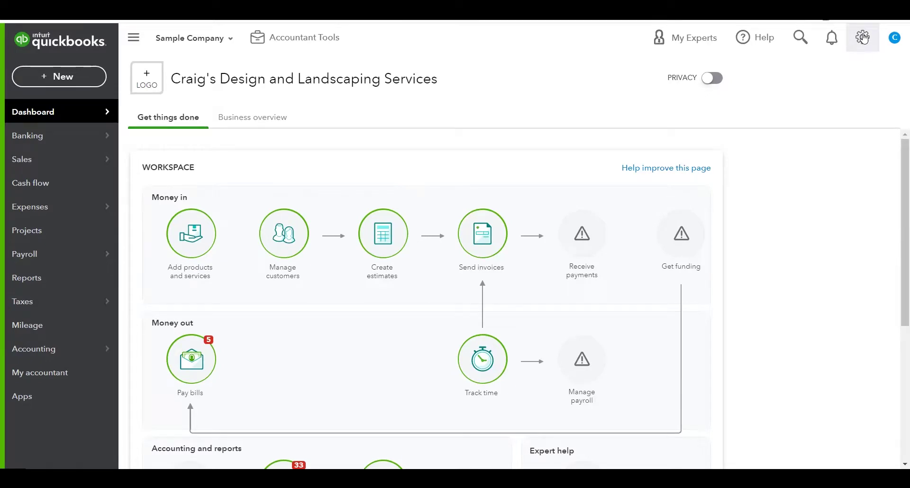
Open the company's chart of accounts through the overview of all lists.
click(864, 38)
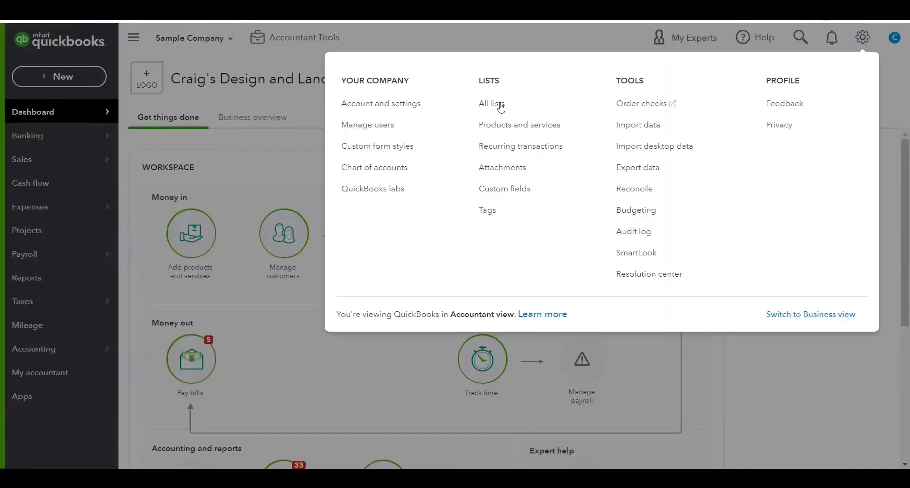
click(501, 107)
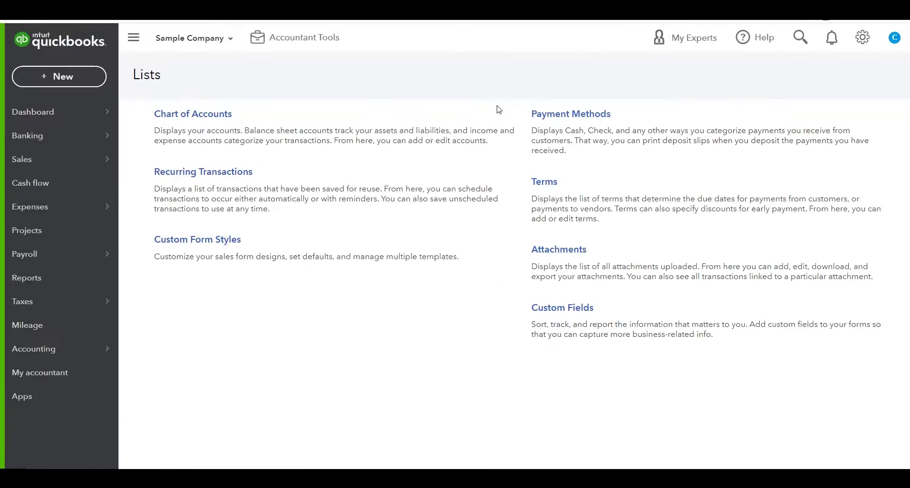
click(223, 119)
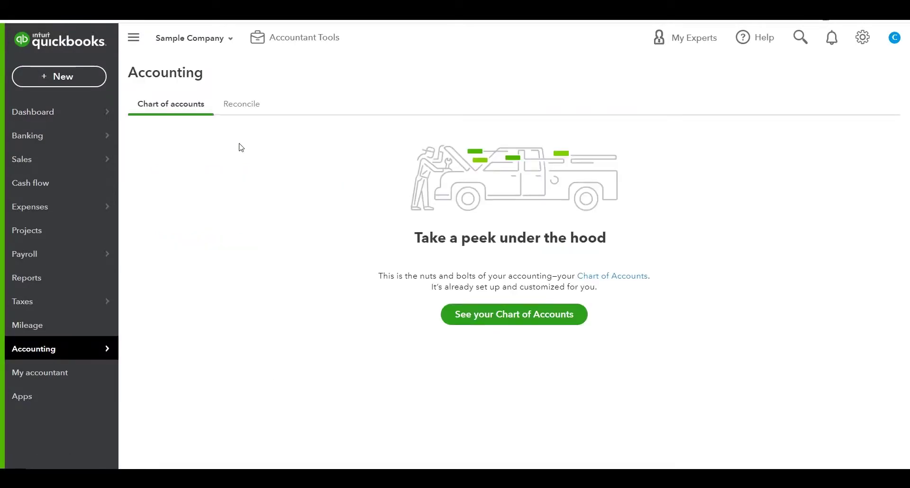
click(486, 315)
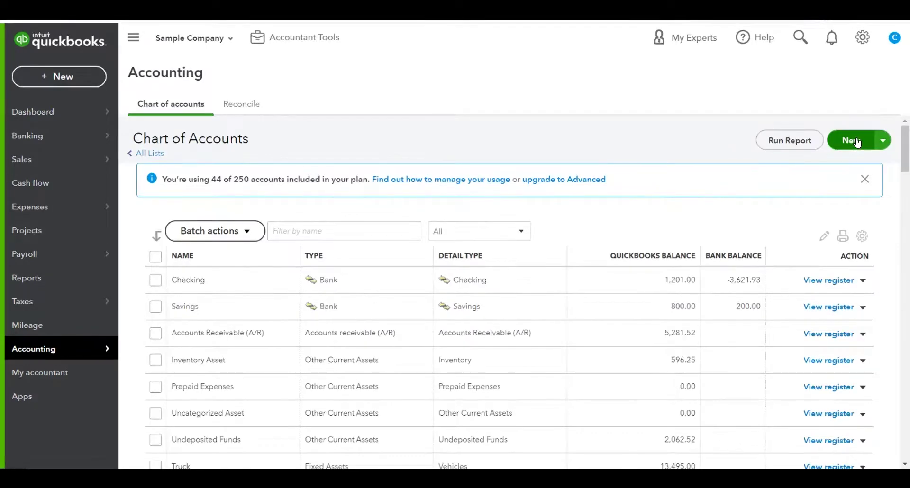
Create and save a new account with account type Expenses and detail type Bad Debts.
click(853, 141)
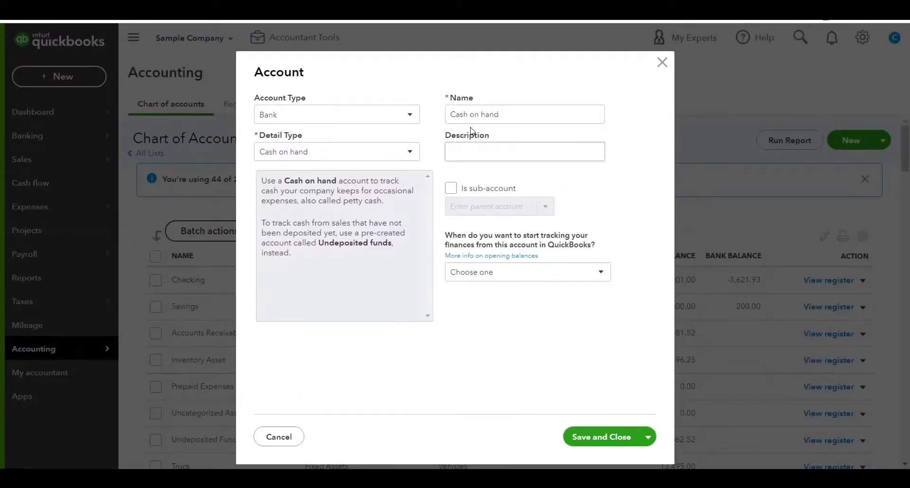
click(392, 121)
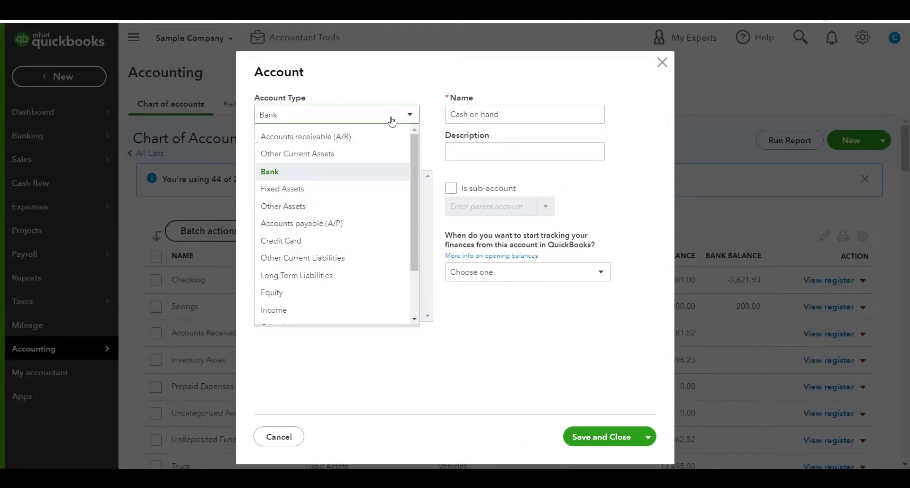
scroll(317, 270, down, 1)
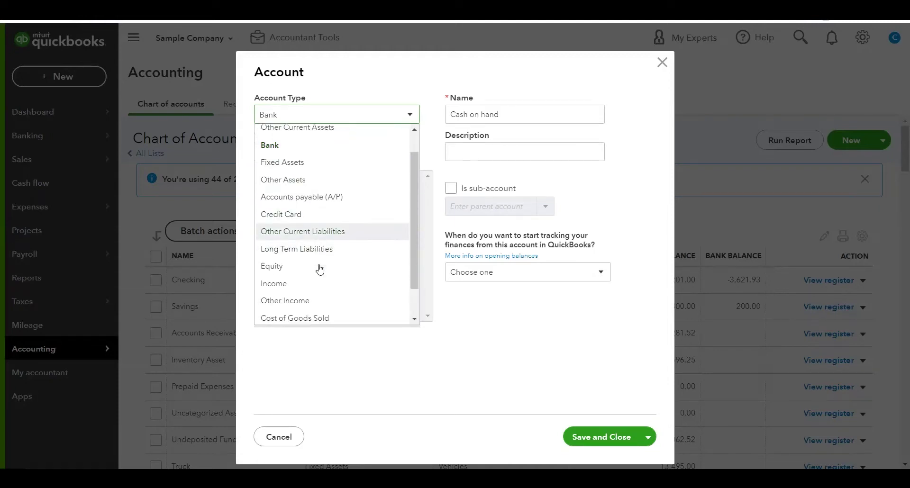
scroll(320, 269, down, 1)
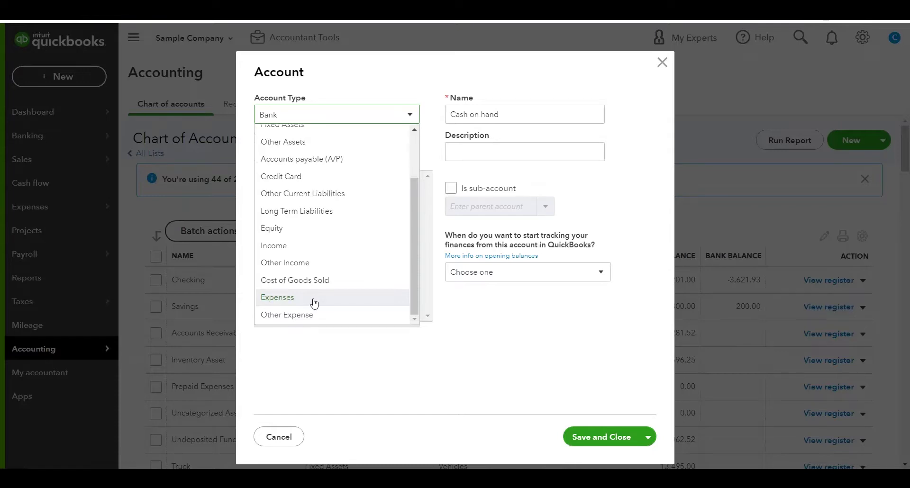
click(314, 298)
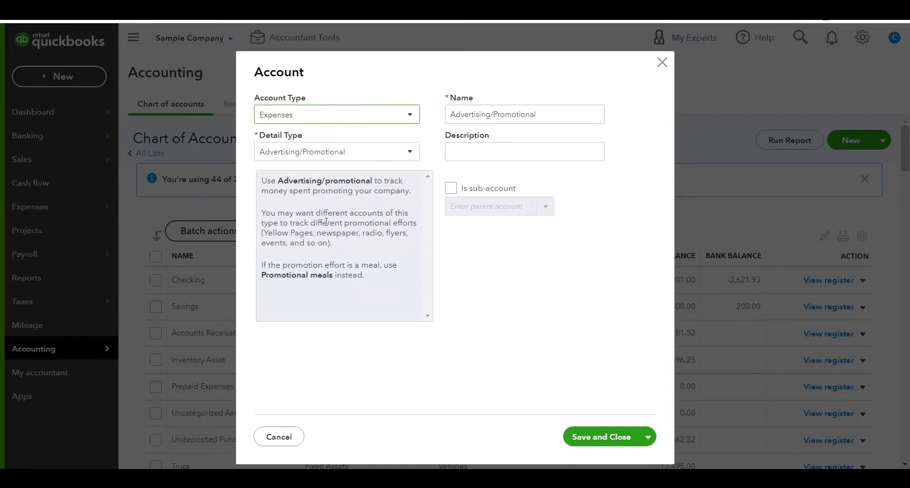
click(343, 154)
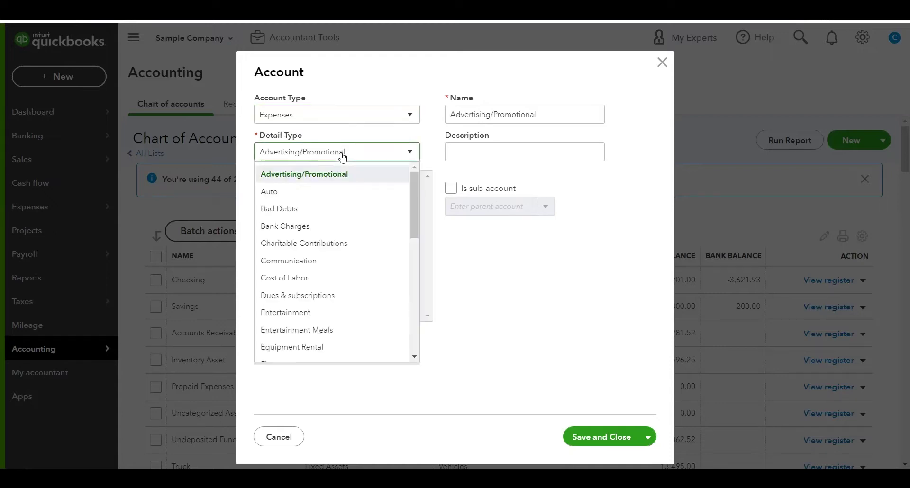
click(290, 209)
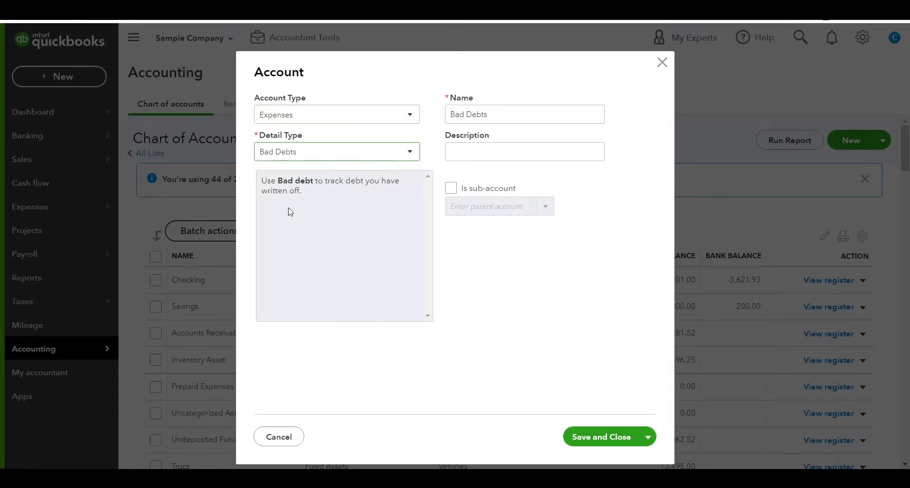
click(599, 438)
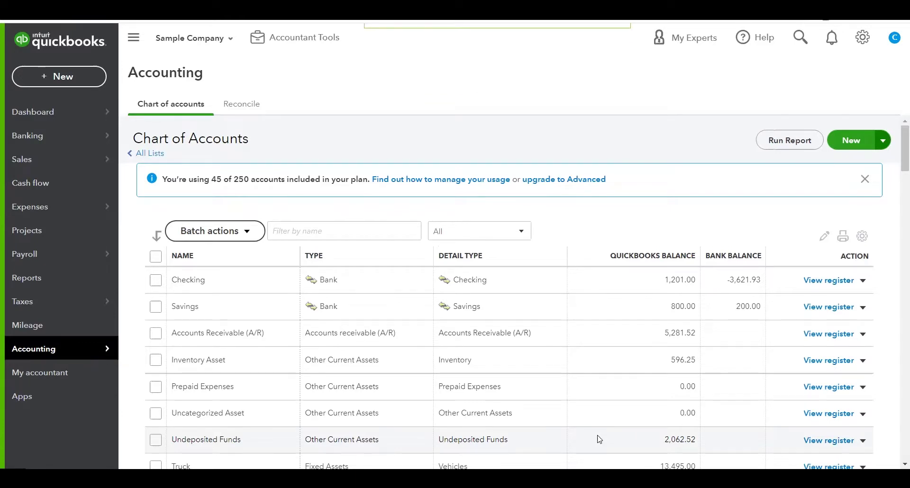
Add a service item named Bad Debt to the products and services, with Bad Debts as its income account, and save it.
click(863, 37)
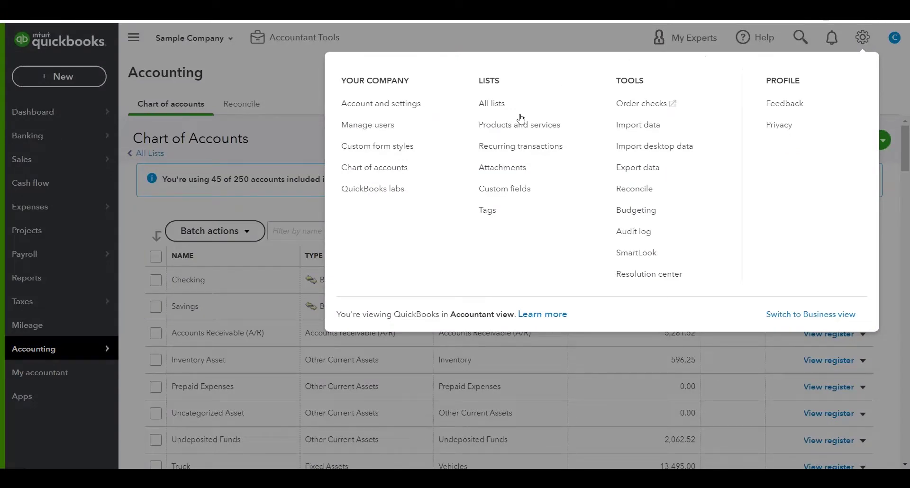
click(505, 134)
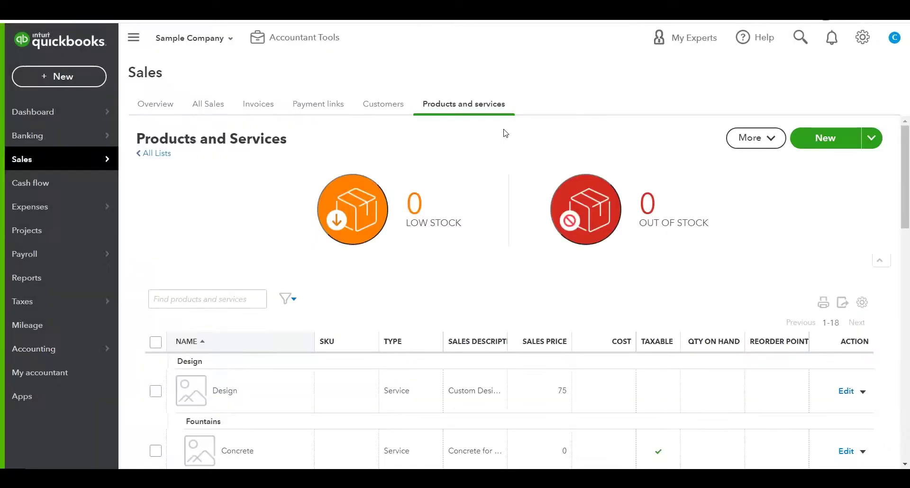
click(818, 142)
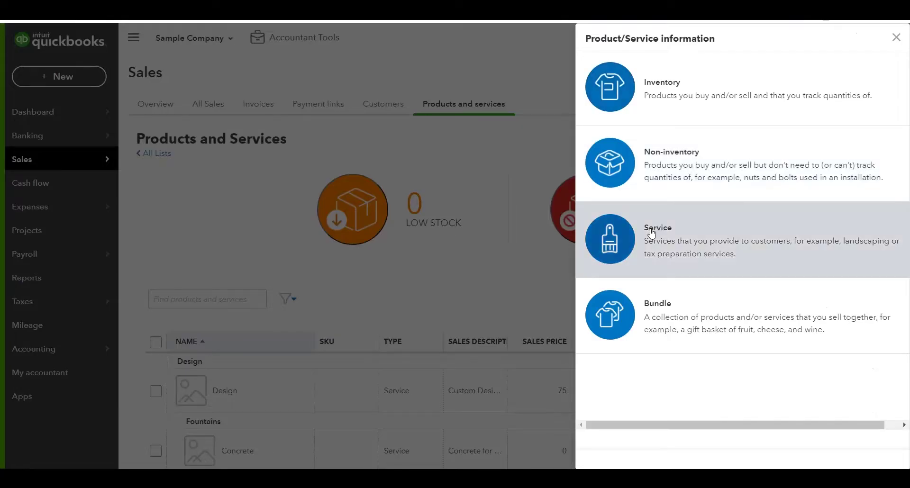
click(653, 234)
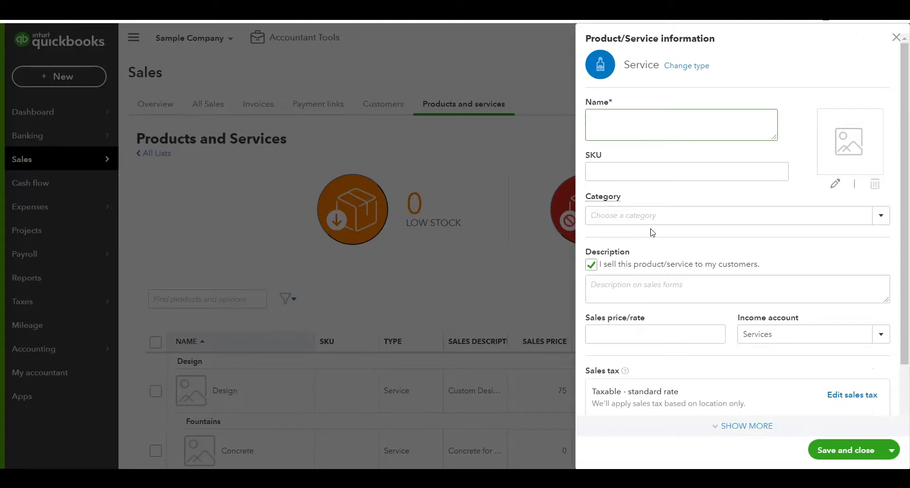
text(Bad Debt)
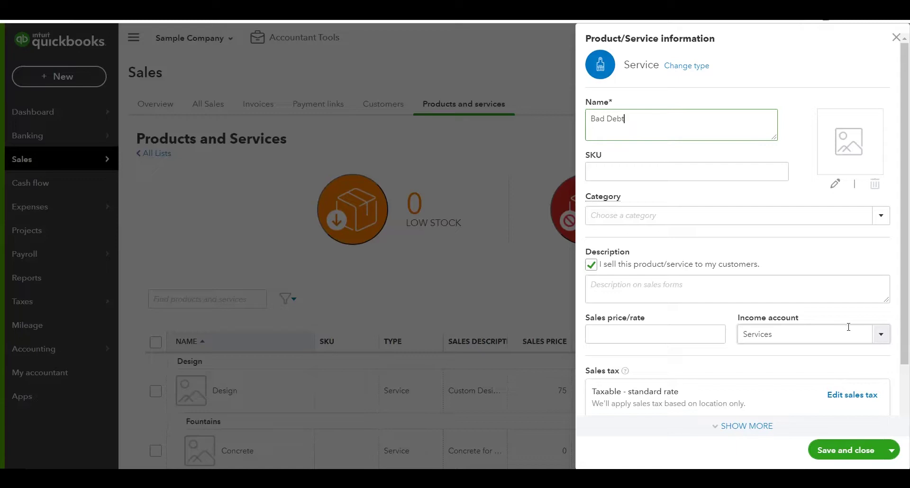
click(884, 340)
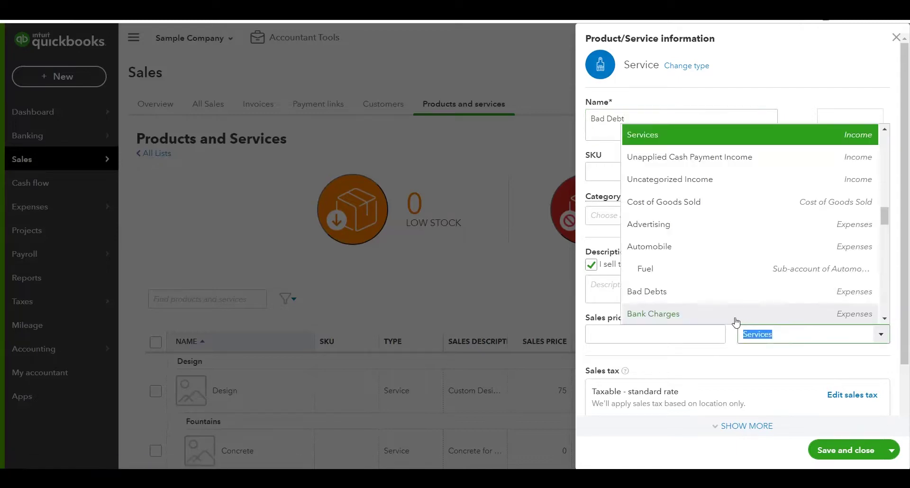
click(687, 294)
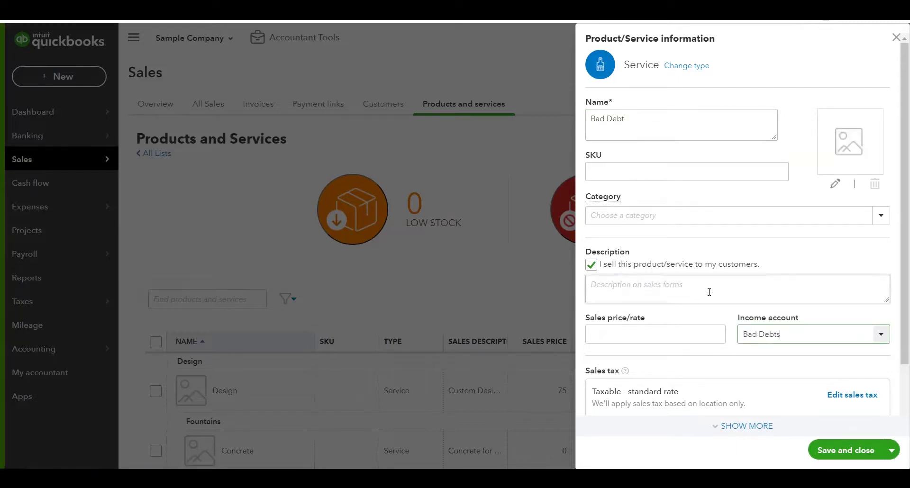
click(845, 452)
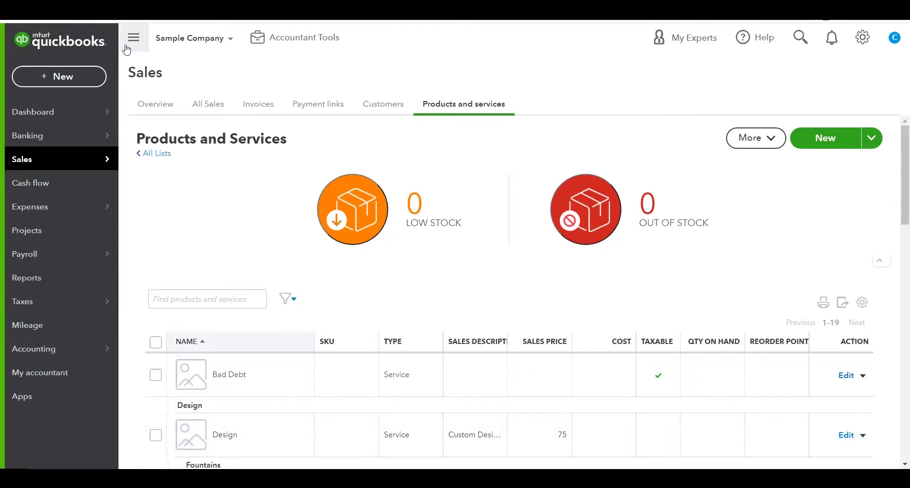
Start a new credit memo for the customer Kookies by Kathy.
click(69, 78)
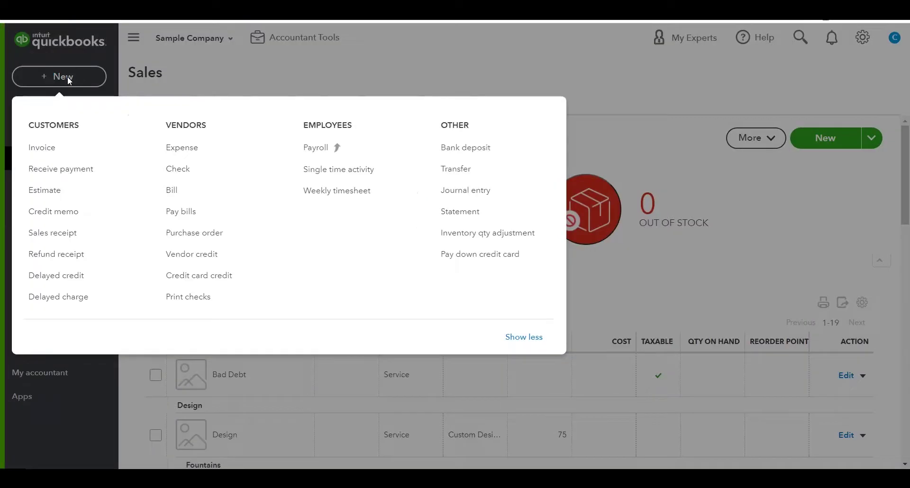
click(64, 217)
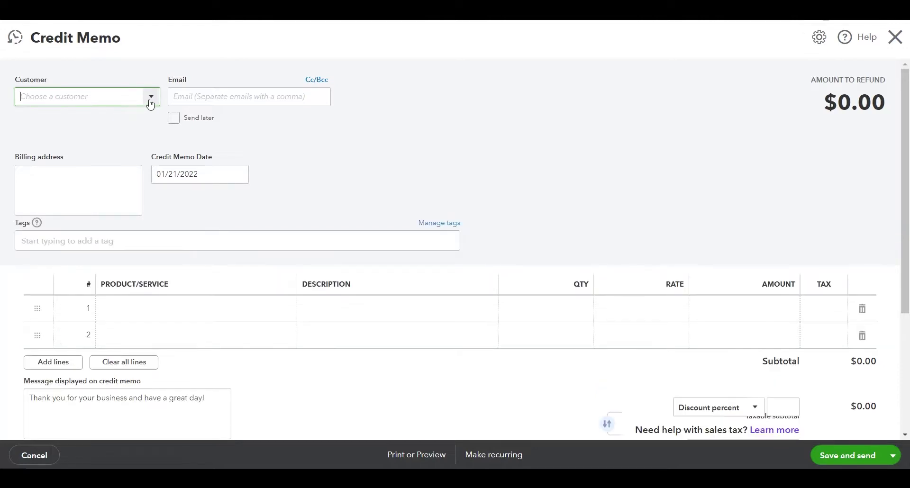
click(150, 97)
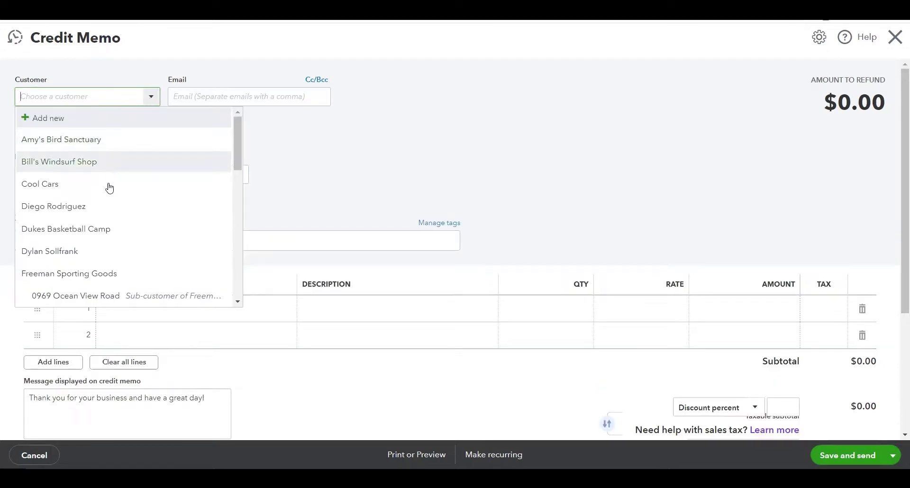
scroll(108, 230, down, 3)
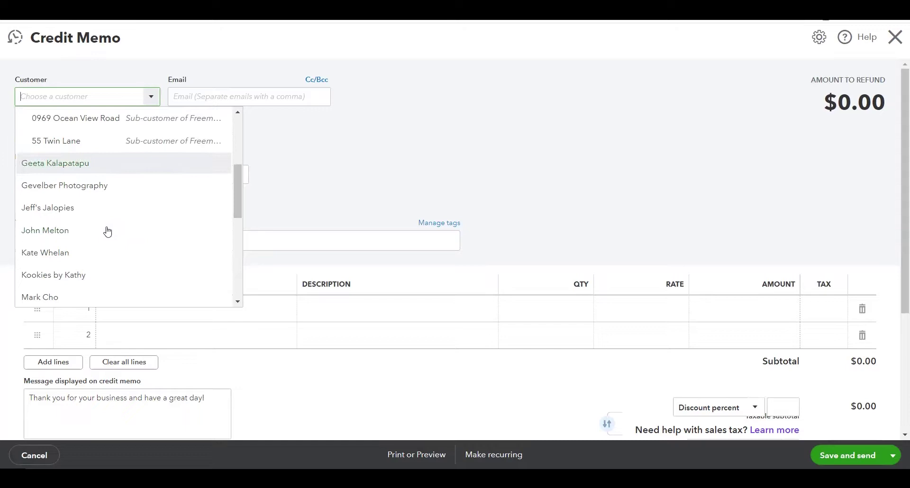
click(80, 275)
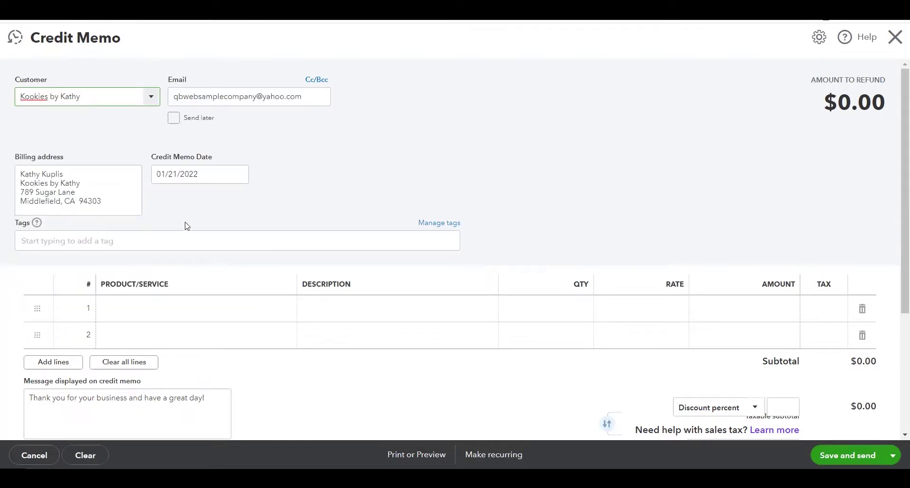
Add the Bad Debt item to the first line of the credit memo with a rate of 75.00.
click(182, 307)
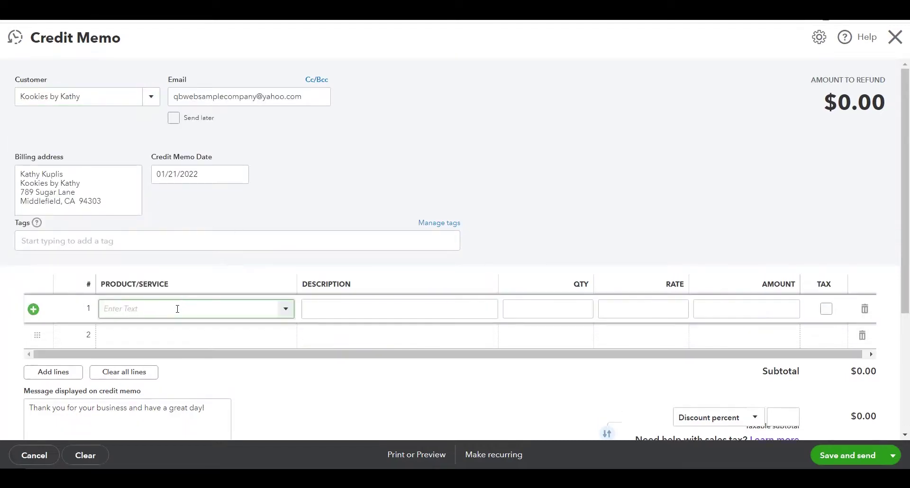
click(287, 309)
click(157, 134)
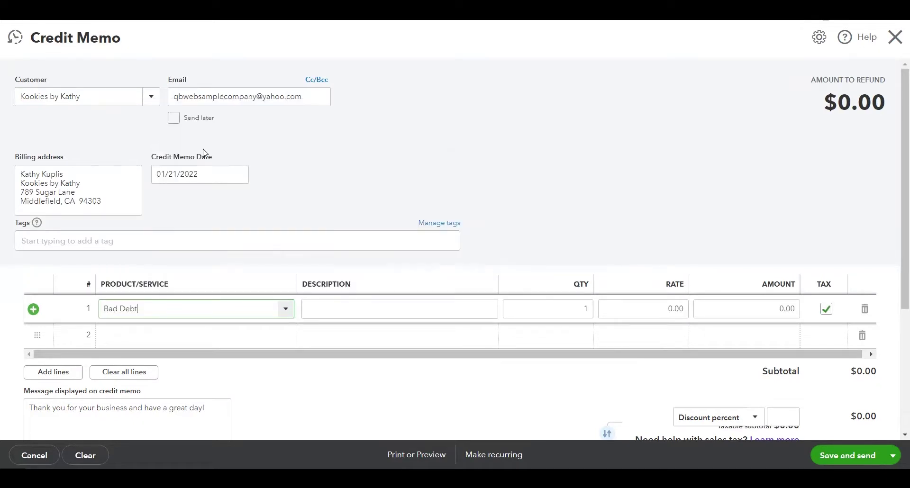
click(664, 308)
text(5.00)
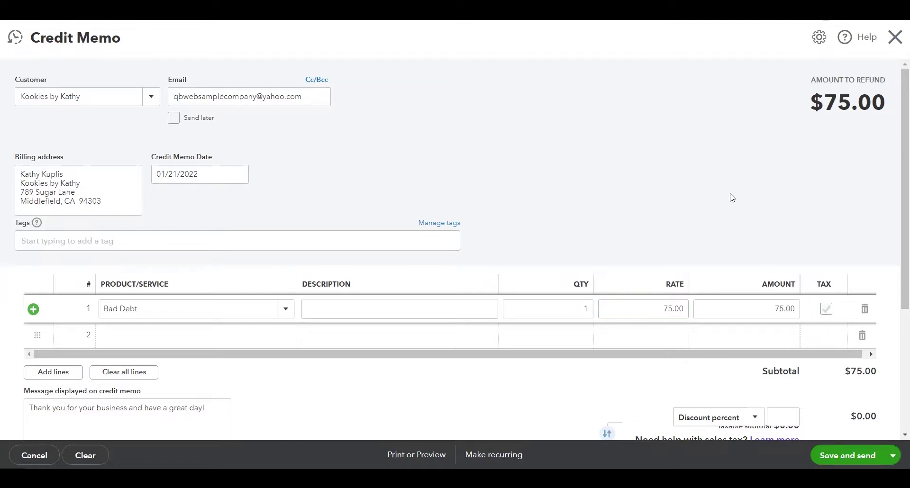
Save and close the completed credit memo.
scroll(731, 199, down, 3)
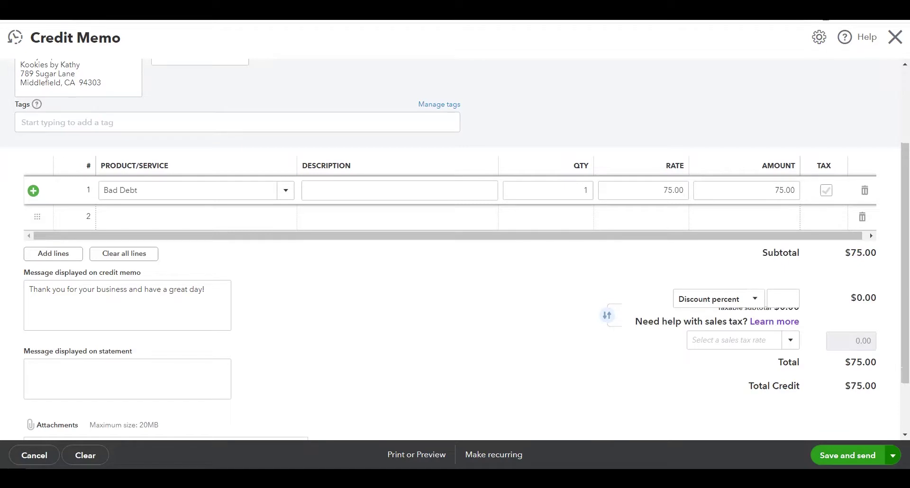
click(893, 455)
click(850, 435)
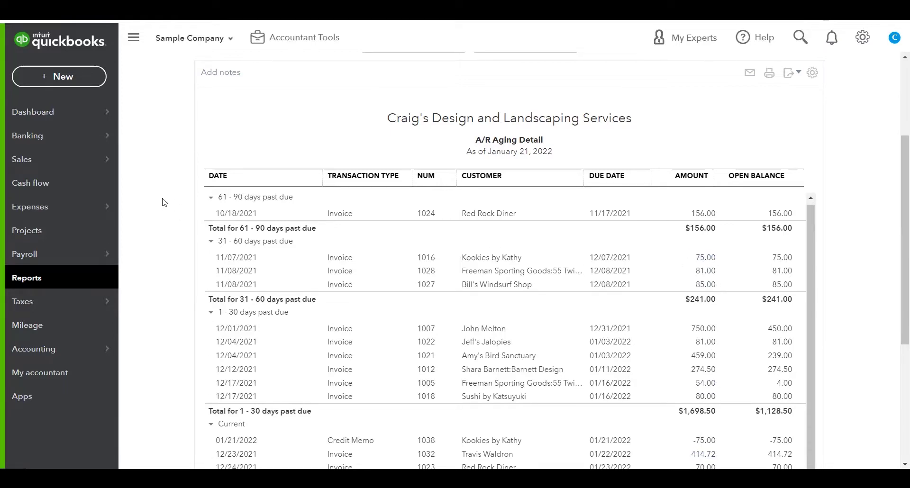
Start a new received payment for the customer Kookies by Kathy.
click(77, 76)
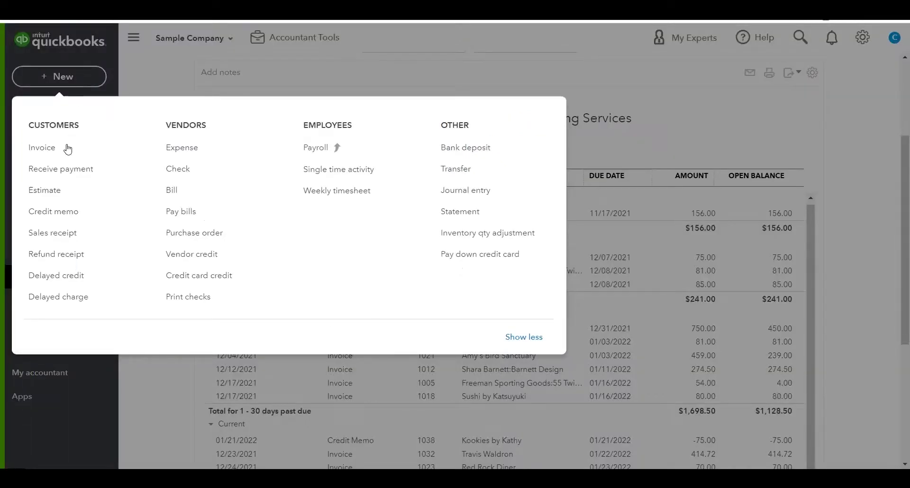
click(71, 174)
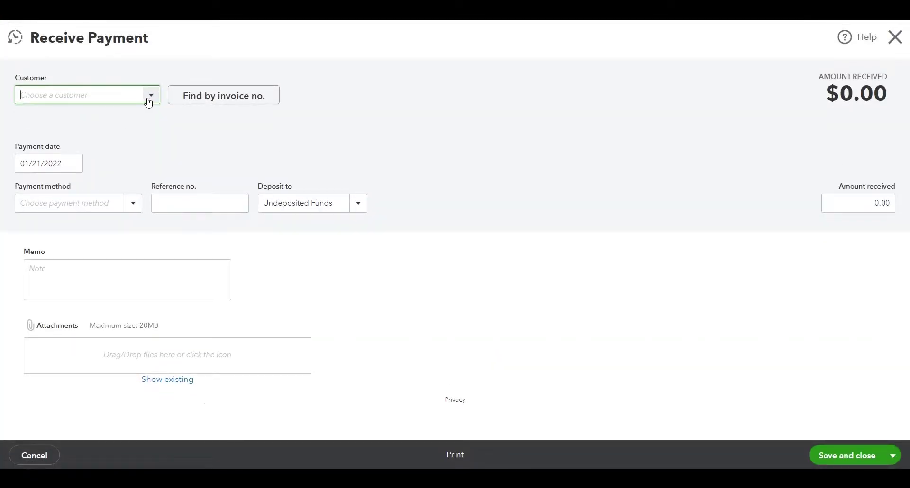
click(149, 95)
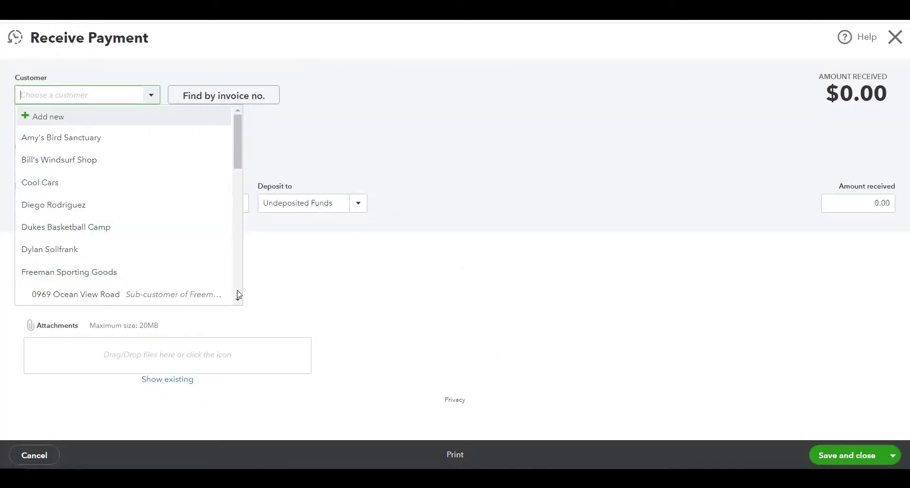
scroll(235, 294, down, 3)
click(92, 274)
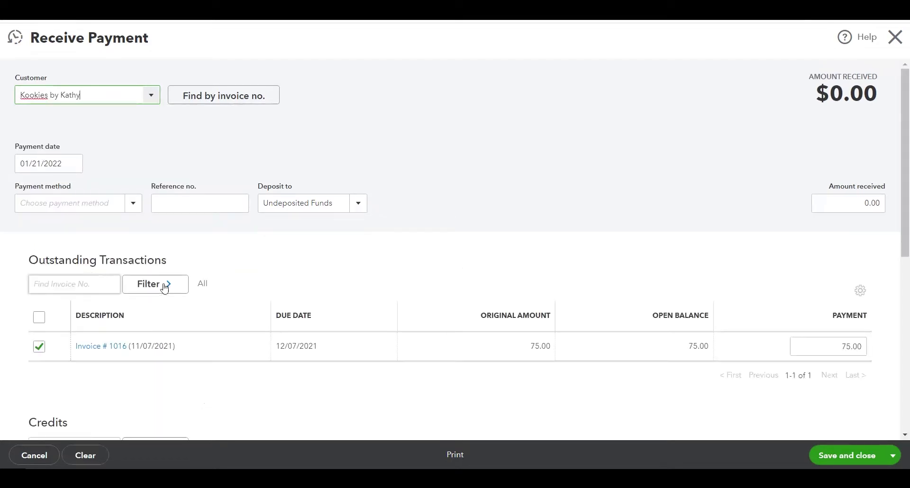
Review the selected 75.00 invoice and matching credit memo, and save and close the payment to apply the credit.
scroll(275, 273, down, 3)
scroll(275, 273, down, 2)
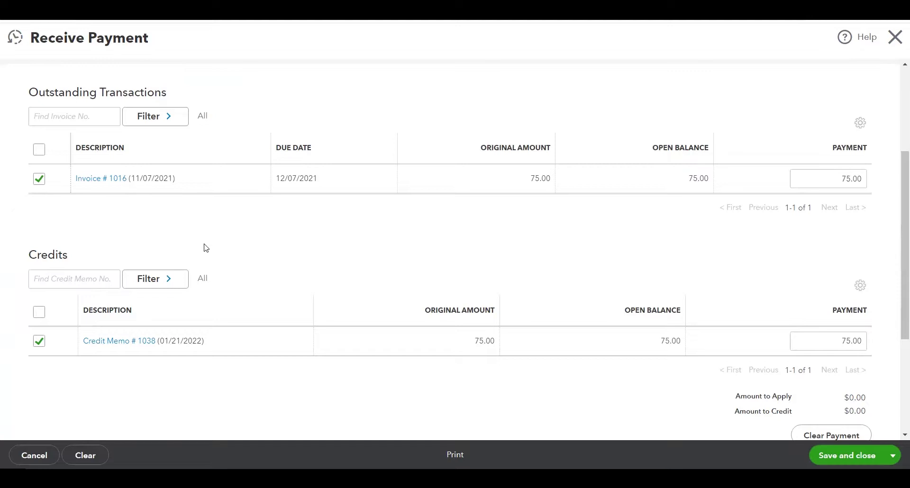
scroll(203, 246, down, 1)
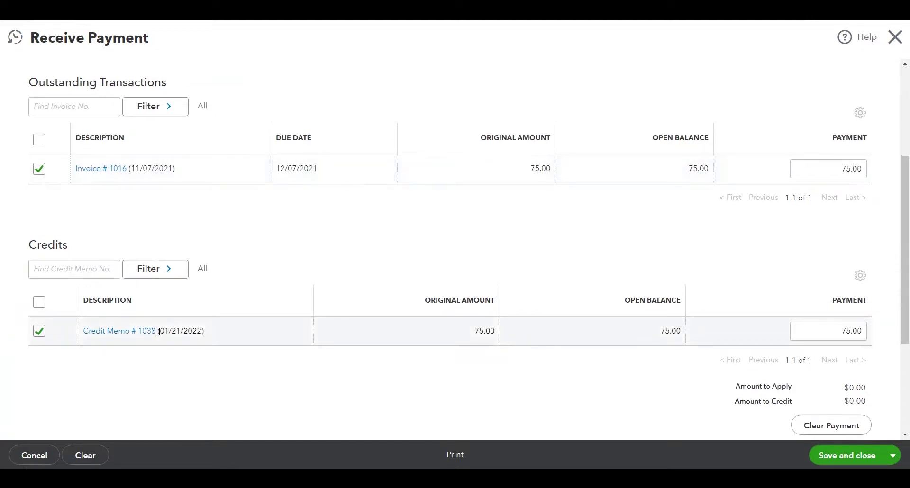
scroll(160, 331, up, 5)
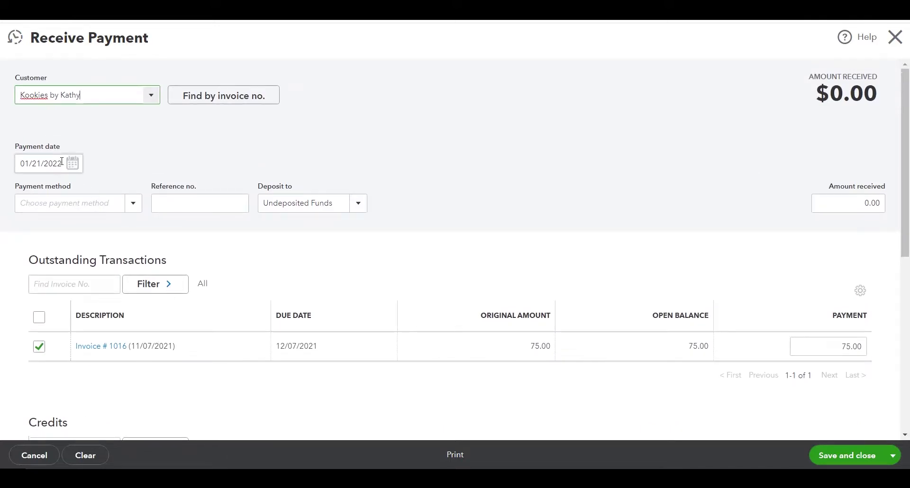
scroll(705, 263, down, 7)
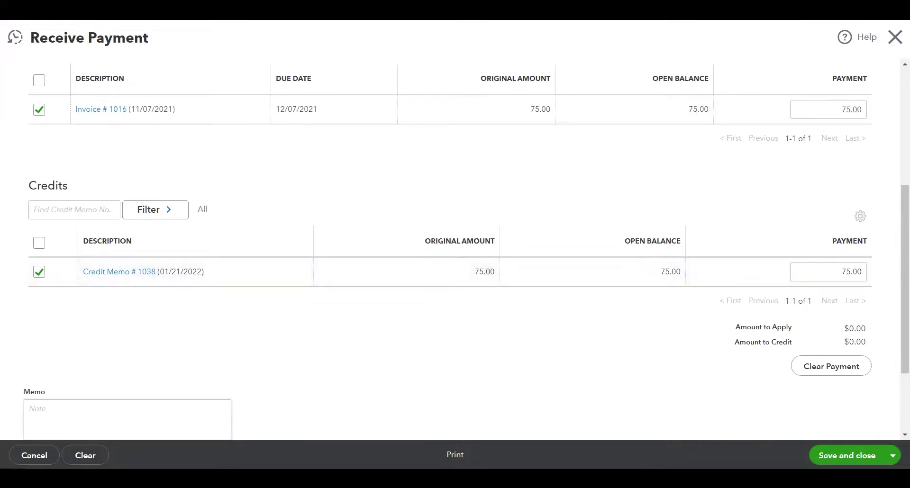
click(847, 455)
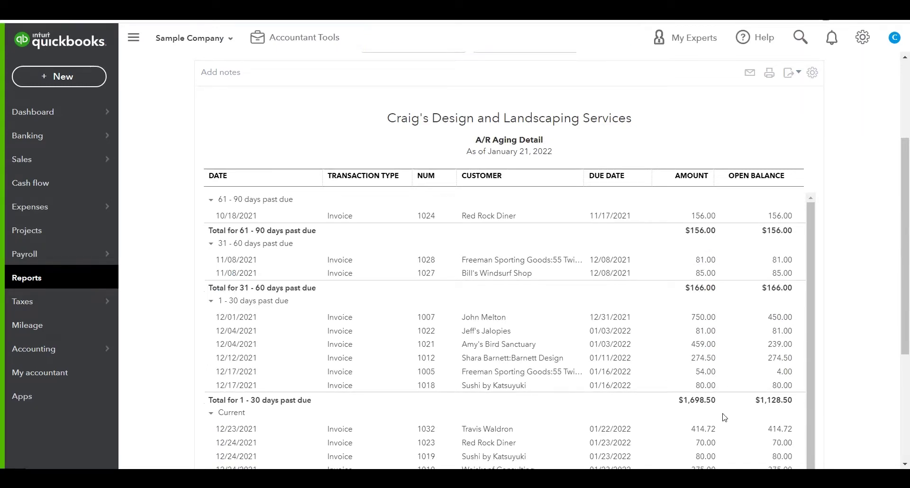
scroll(727, 422, down, 1)
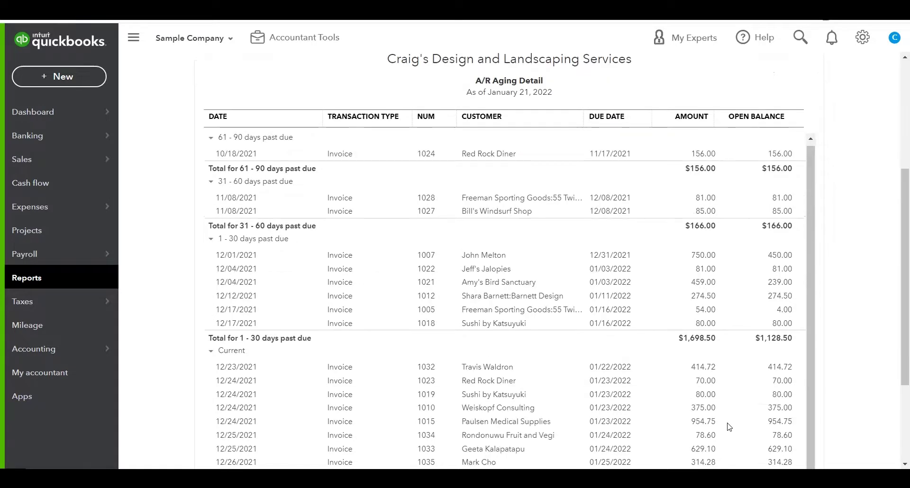